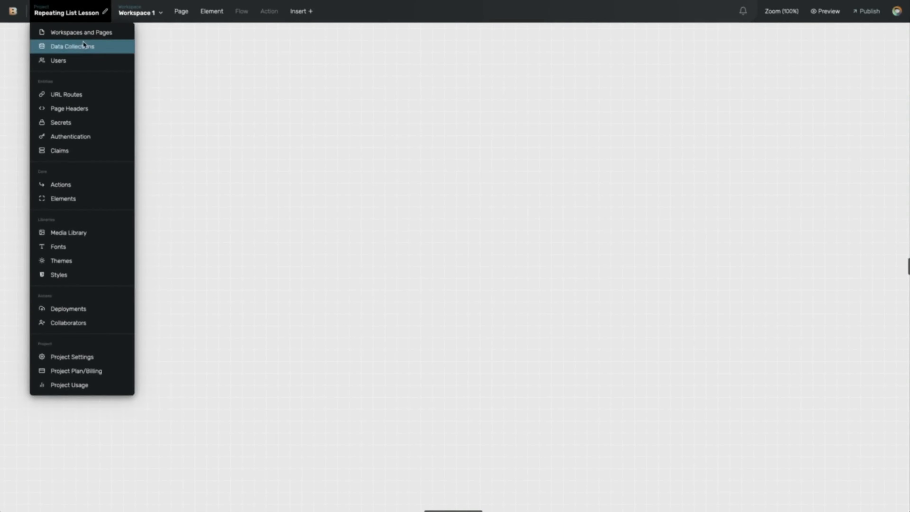
- Create a new data collection named Items in the project
left_click(83, 43)
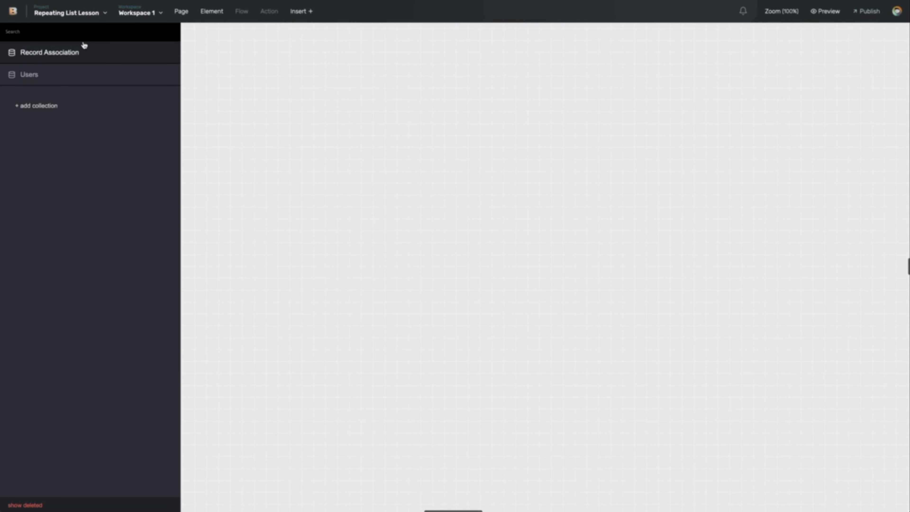
left_click(46, 106)
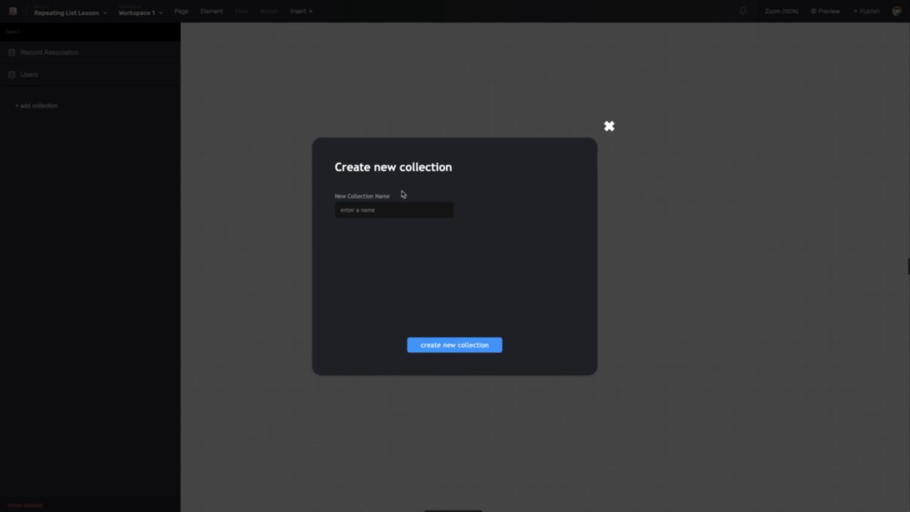
left_click(431, 215)
type("Items")
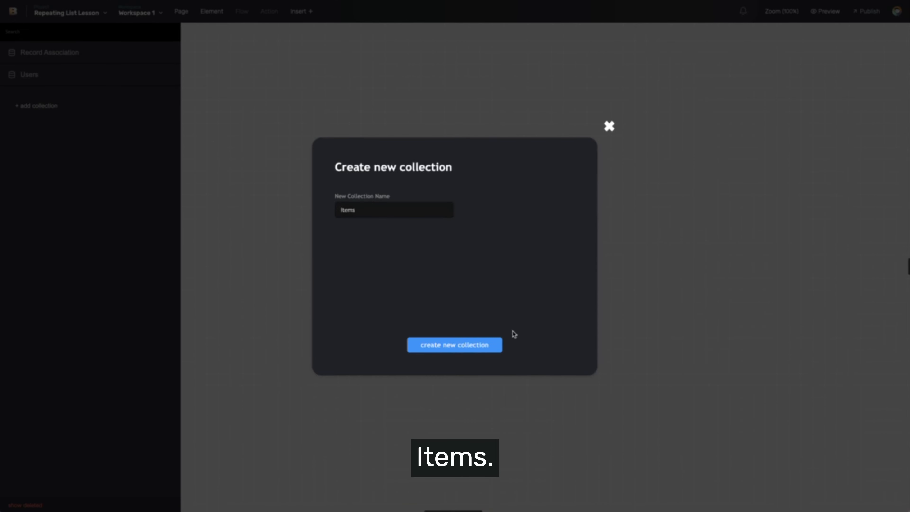
left_click(475, 346)
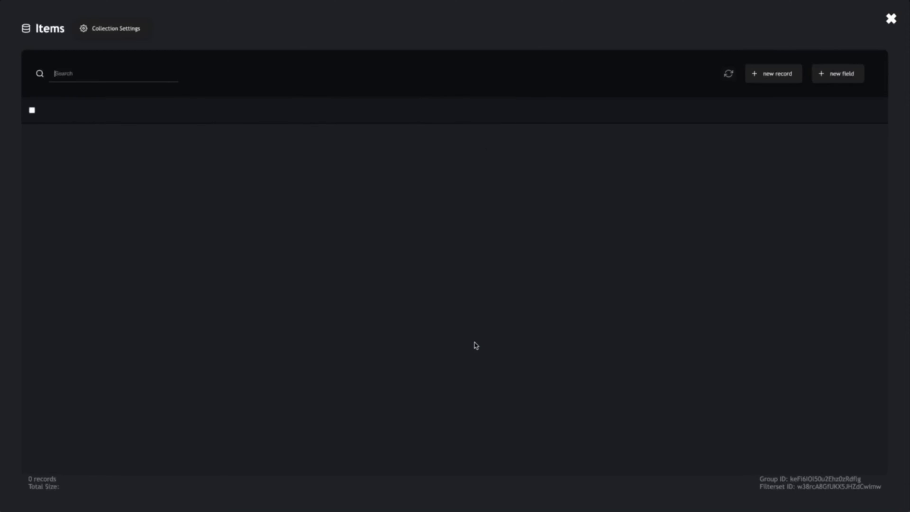
- Add a Single-Line Text field named Item Name to the Items collection
left_click(825, 78)
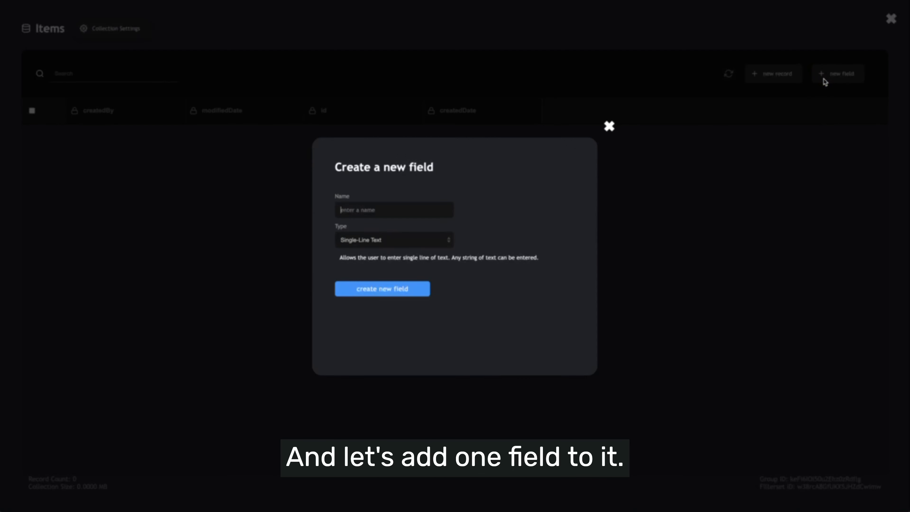
type("item Name")
key("Return")
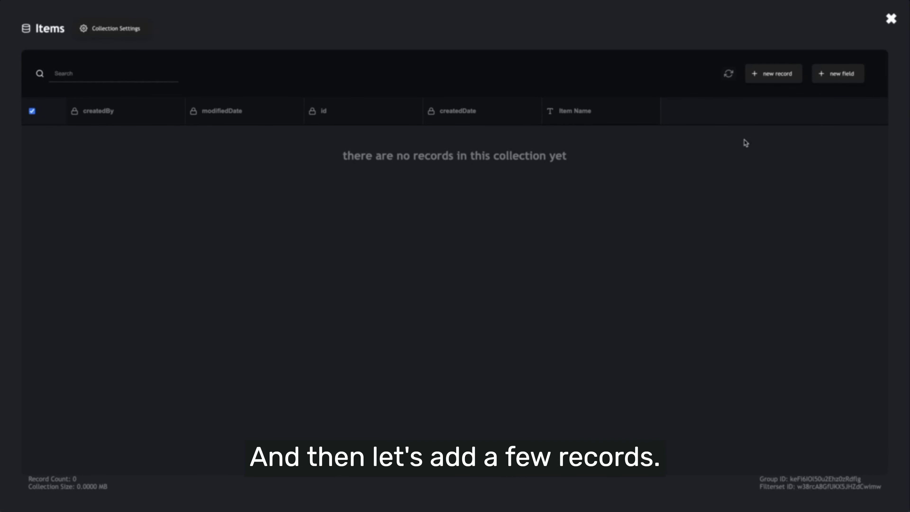
- Add five empty records to the Items collection
left_click(766, 81)
left_click(766, 80)
left_click(766, 80)
left_click(766, 80)
left_click(766, 80)
left_click(755, 158)
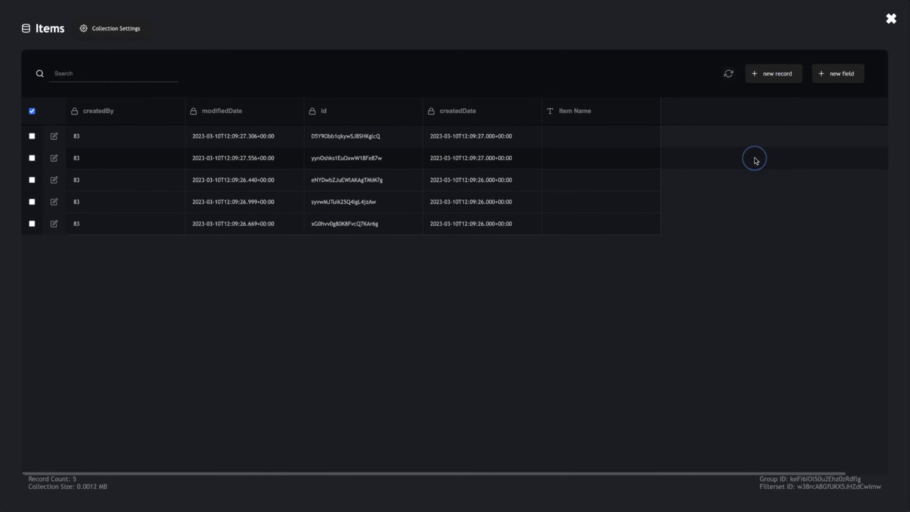
- Fill the records' Item Name cells with Cars, Trucks, Computers, Food and Houses, and return to the empty canvas
left_click(583, 138)
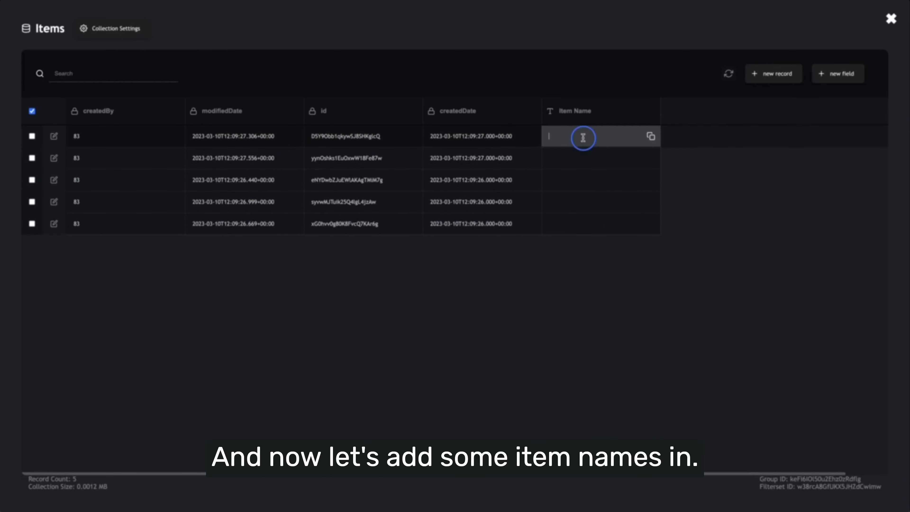
type("Cars")
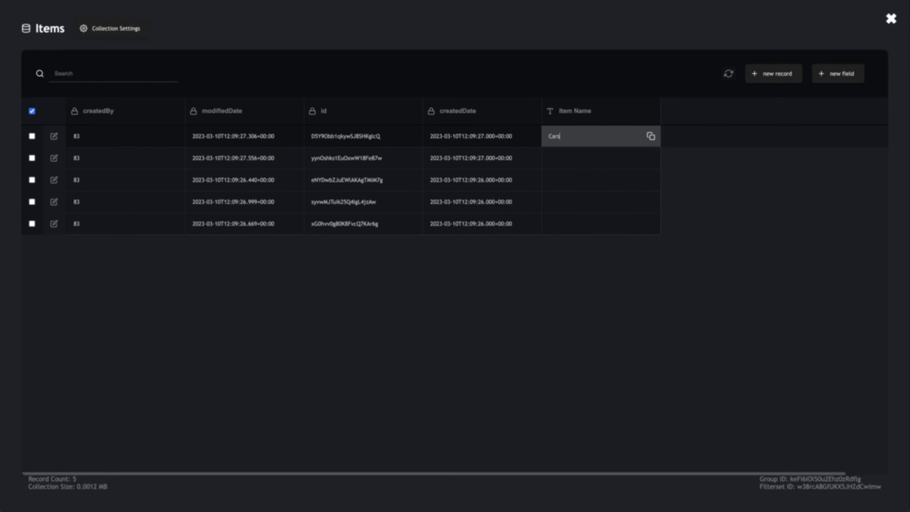
left_click(584, 156)
type("Trucks")
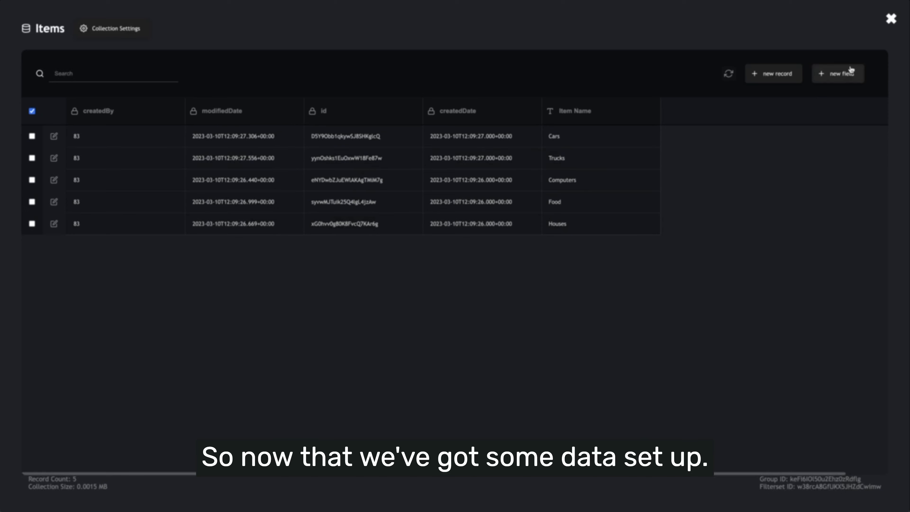
left_click(893, 19)
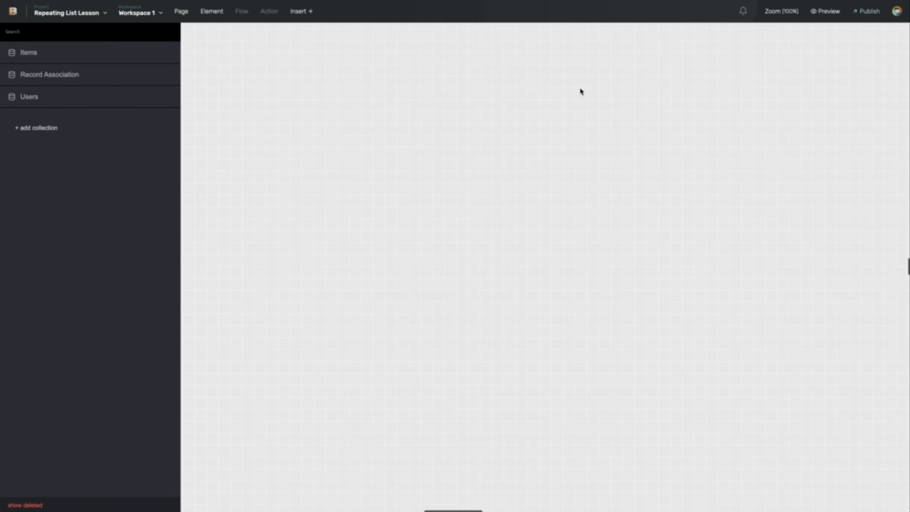
left_click(396, 156)
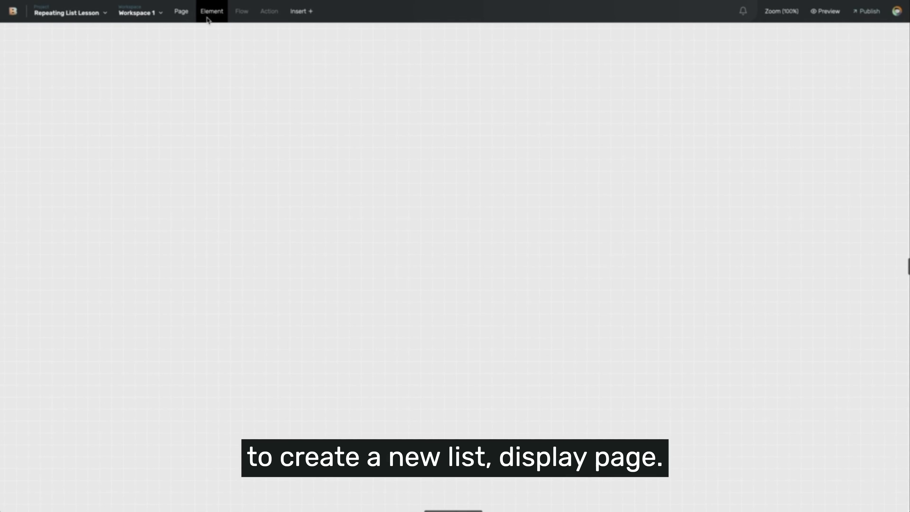
- Find the Repeating List Row block and place it on the empty canvas as a new page
left_click(208, 19)
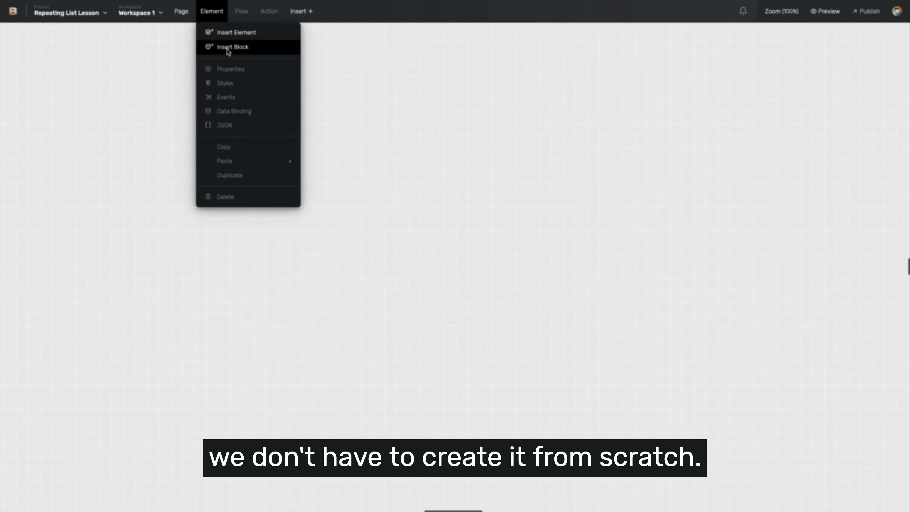
left_click(228, 49)
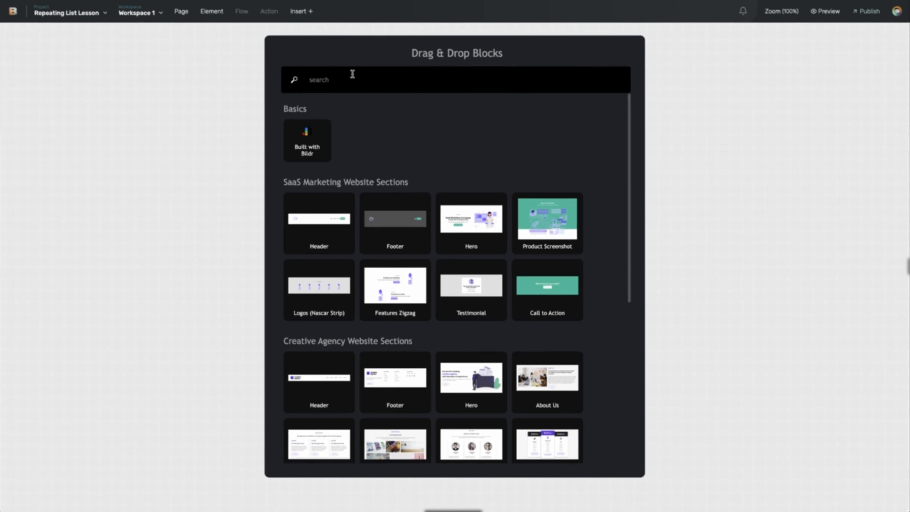
type("repe")
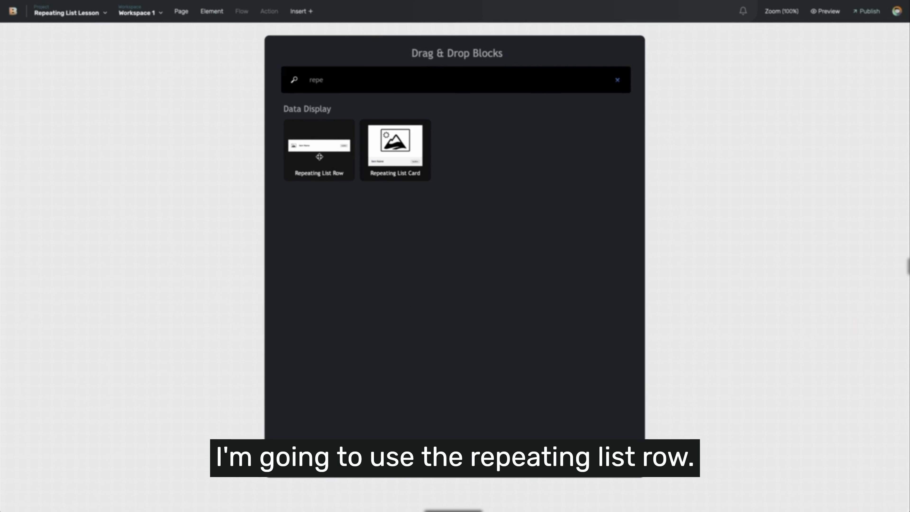
left_click_drag(317, 143, 252, 109)
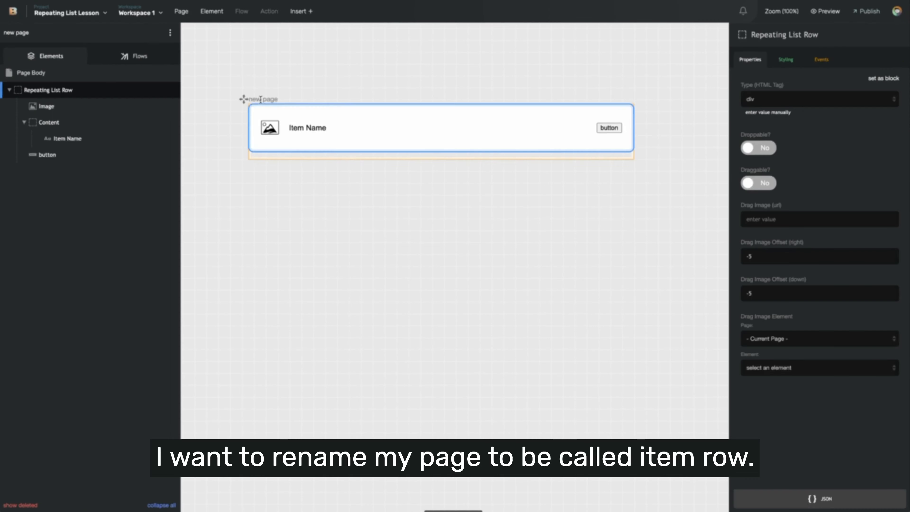
- Rename the page containing the list row block to Item Row
double_click(261, 99)
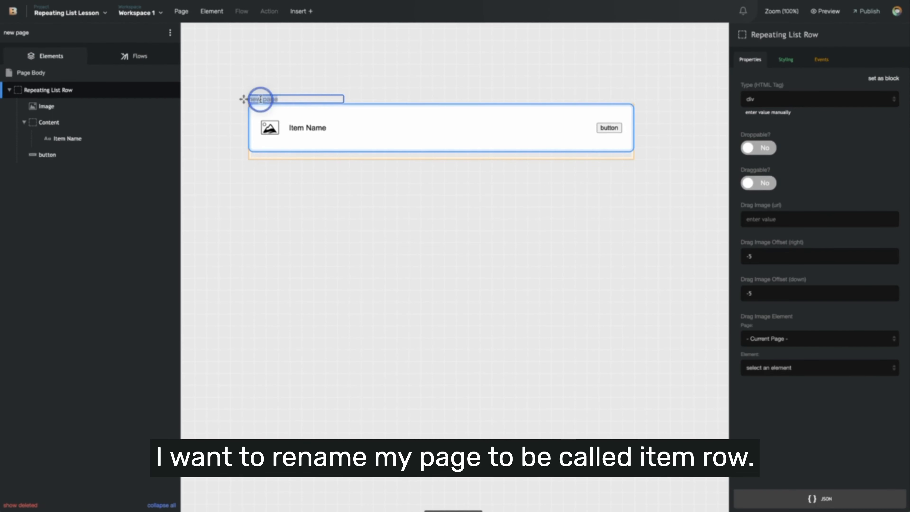
key("BackSpace")
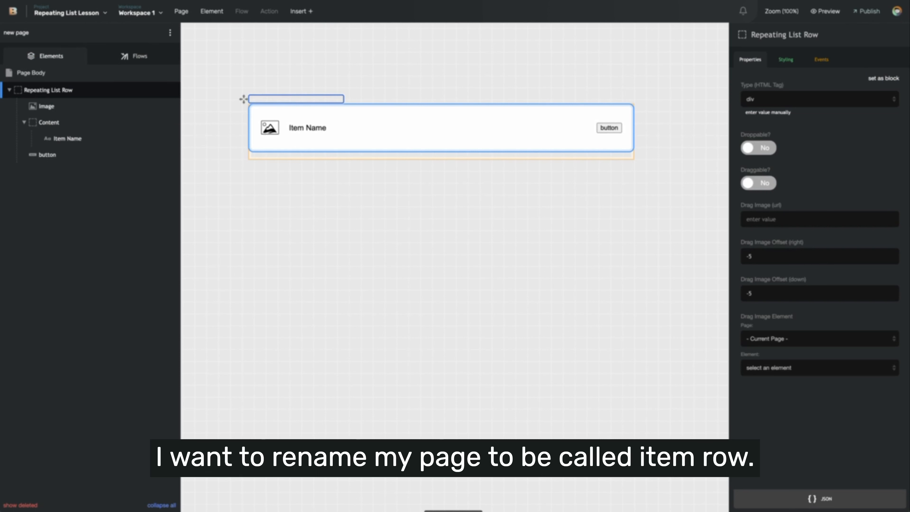
type("Item Row")
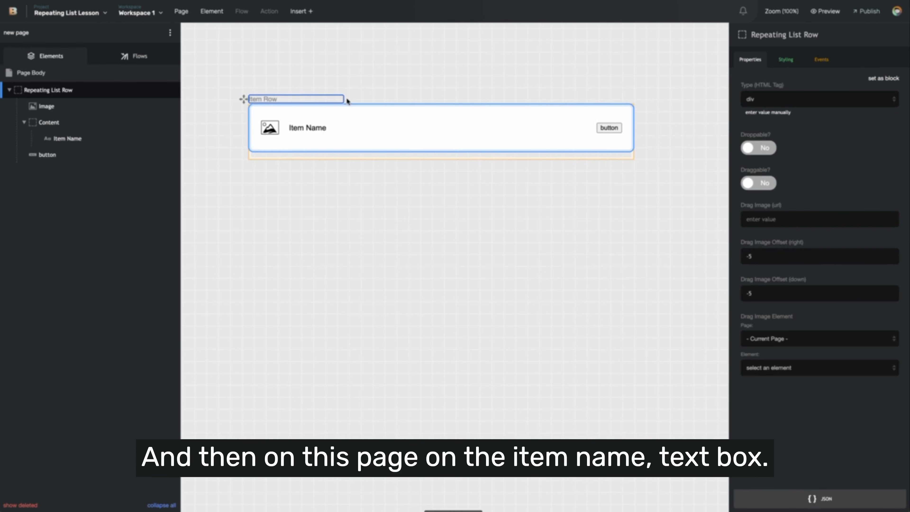
- Bind the Item Name text's record value from a field, using the Item Name field of the Items collection
left_click(308, 133)
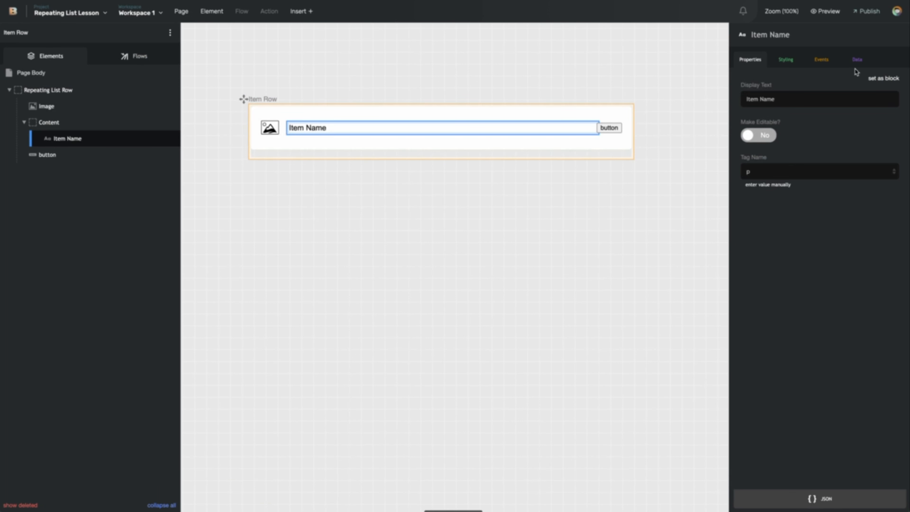
left_click(863, 62)
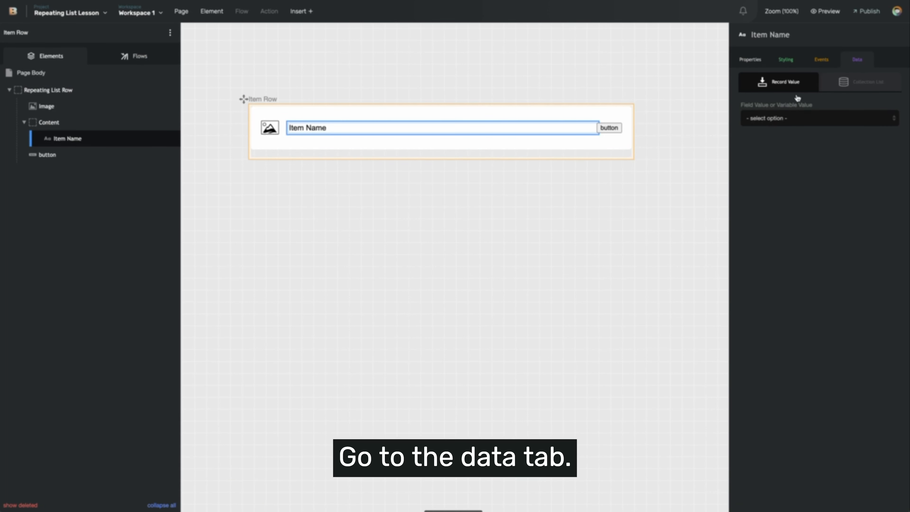
left_click(767, 123)
left_click(773, 129)
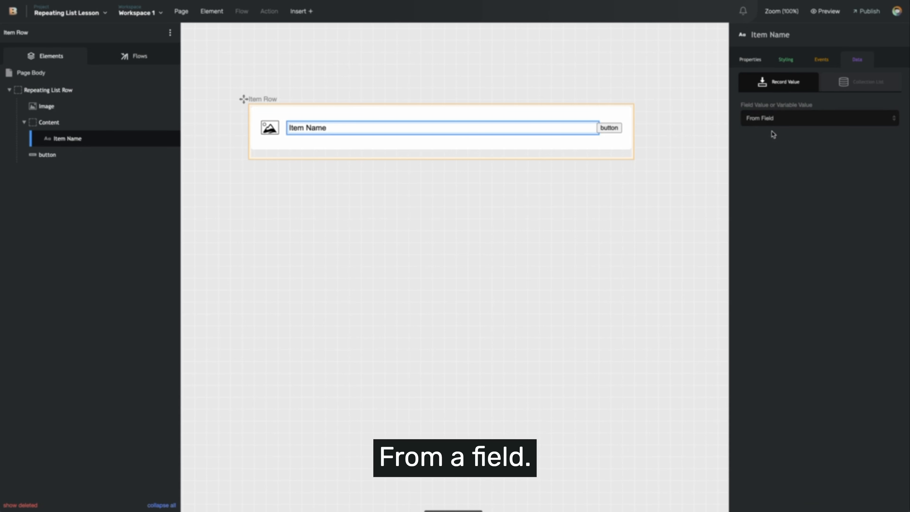
left_click(778, 154)
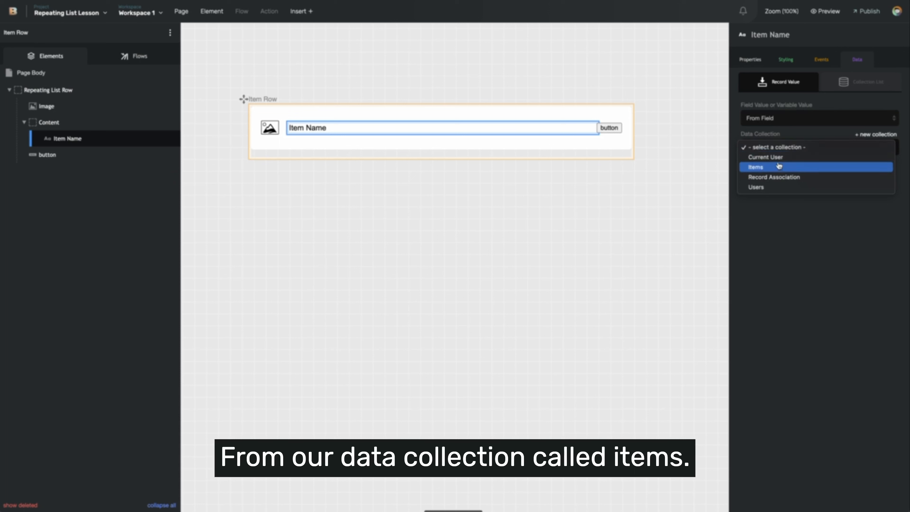
left_click(773, 168)
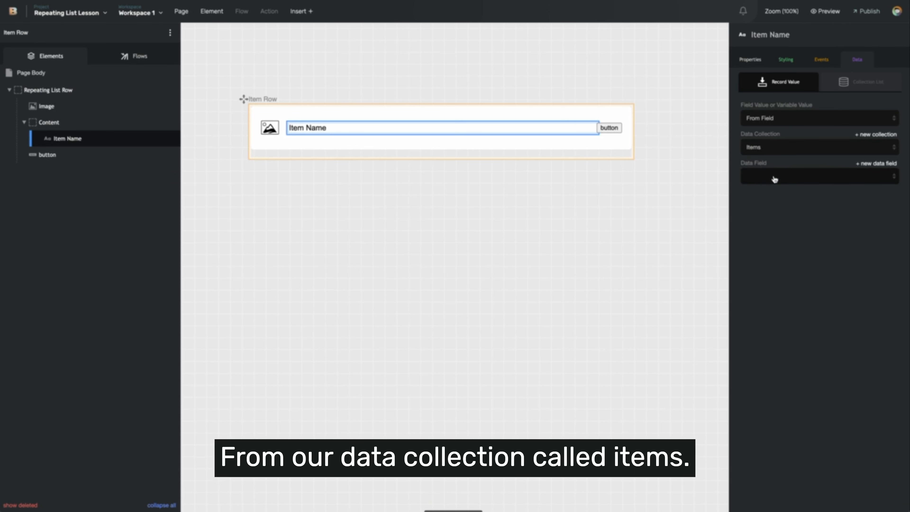
left_click(774, 178)
left_click(774, 248)
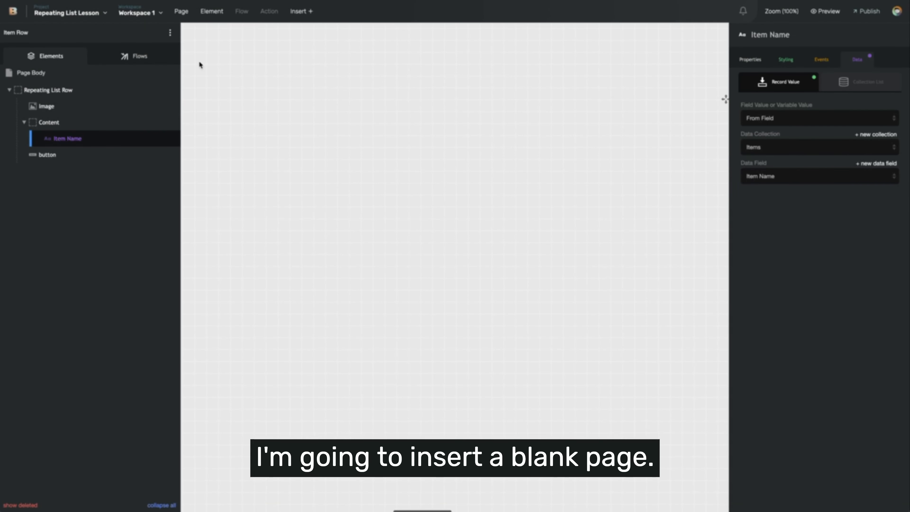
- Insert a blank page beside the Item Row page and name it List Home
left_click(182, 12)
left_click(189, 31)
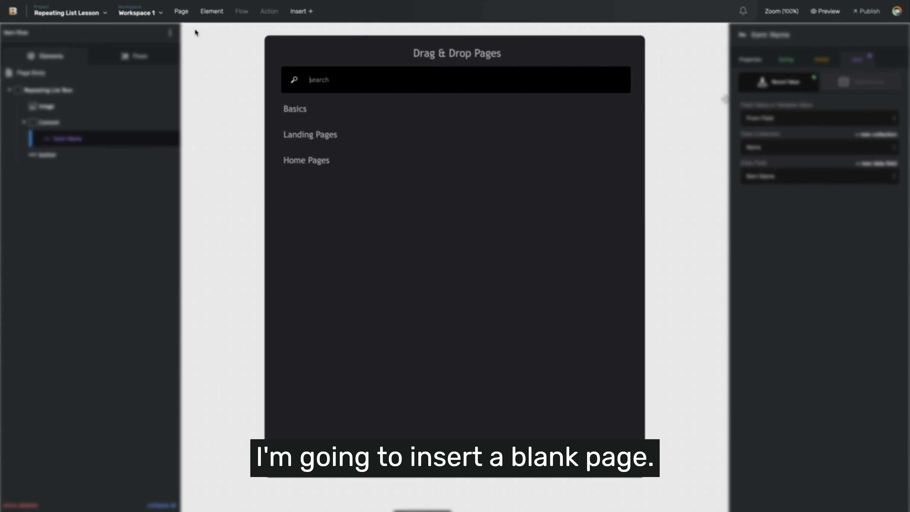
left_click_drag(313, 129, 224, 104)
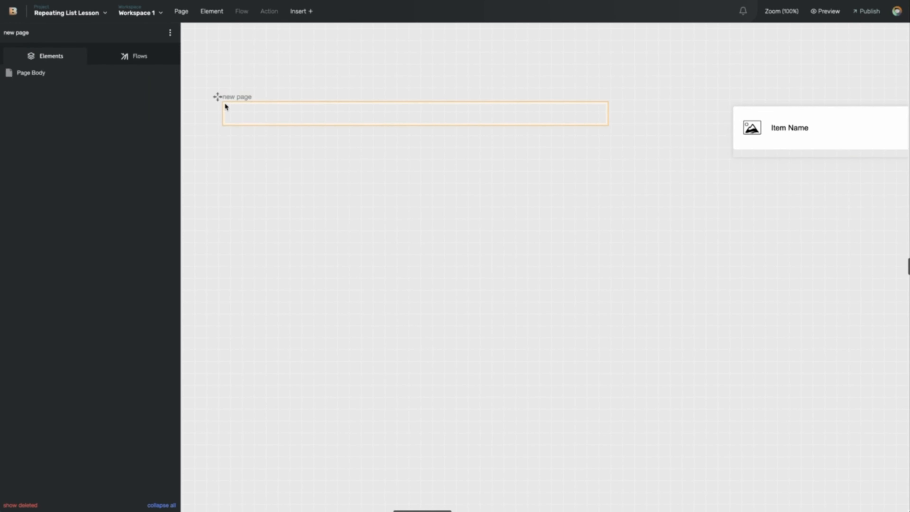
double_click(236, 97)
key("BackSpace")
type("List Home")
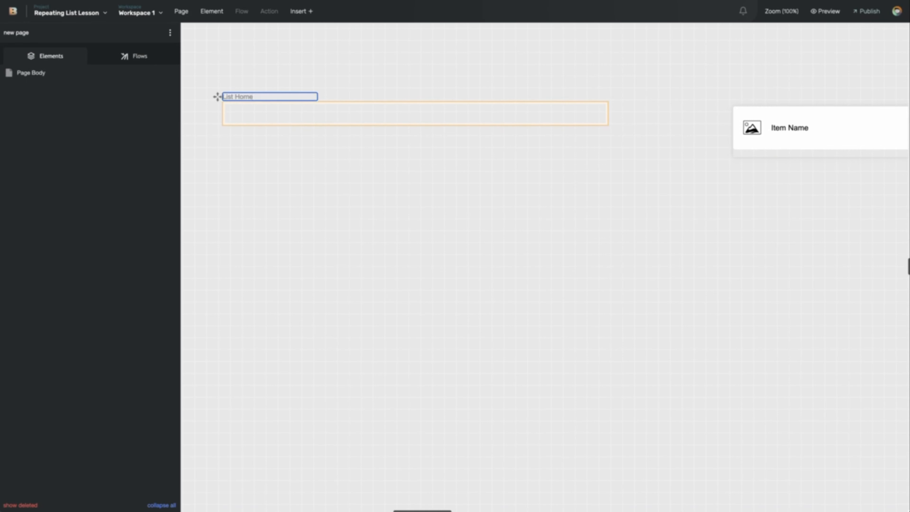
- Add a Repeating List element to the List Home page and set its list display page to Item Row
left_click(211, 11)
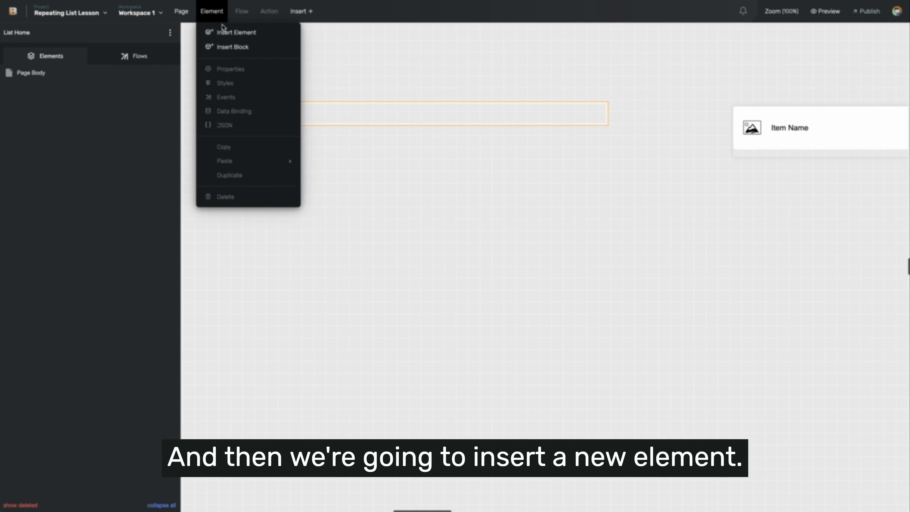
left_click(224, 32)
type("re")
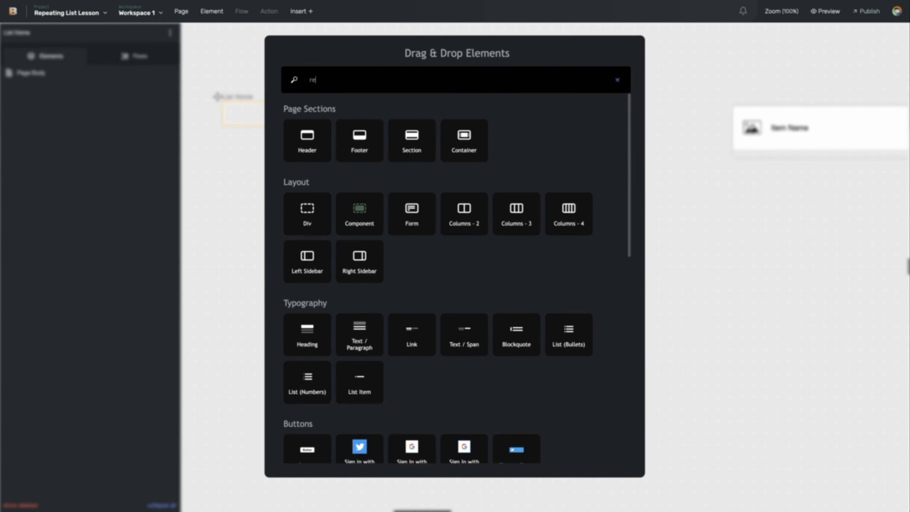
type("peat")
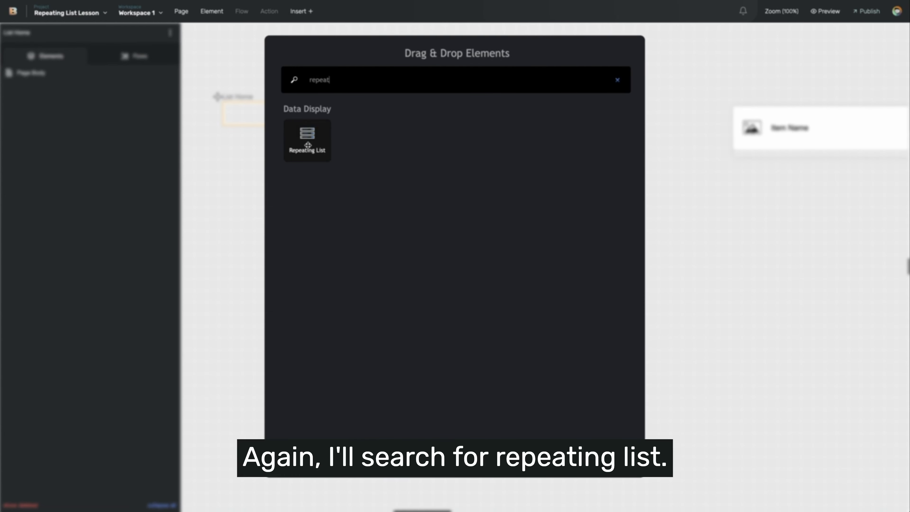
left_click(308, 145)
left_click_drag(308, 145, 257, 114)
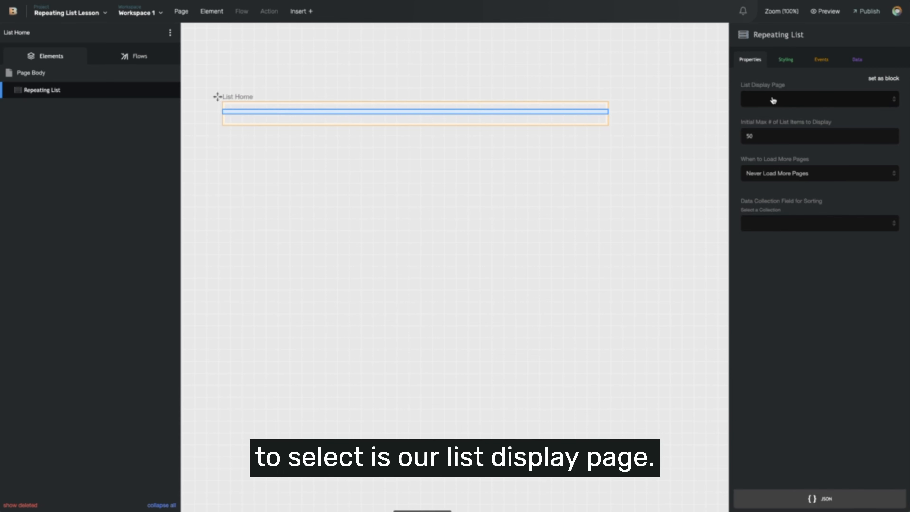
left_click(771, 102)
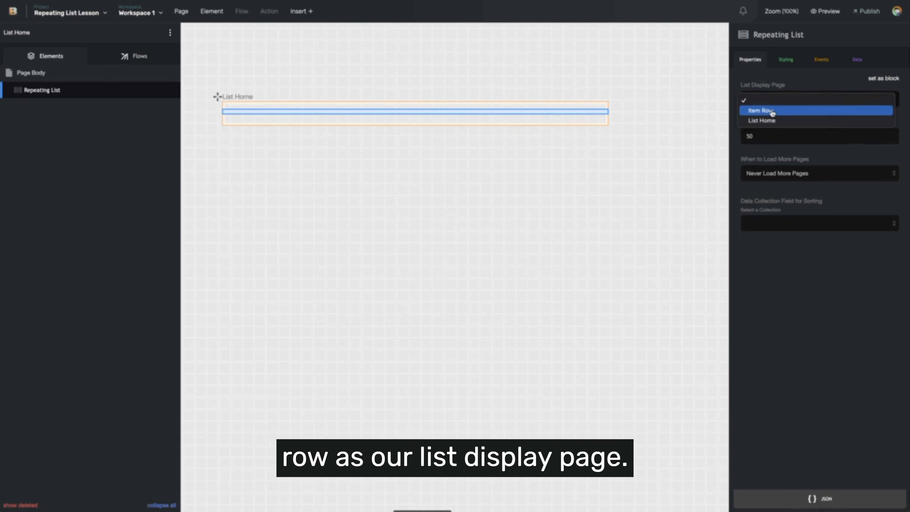
left_click(773, 112)
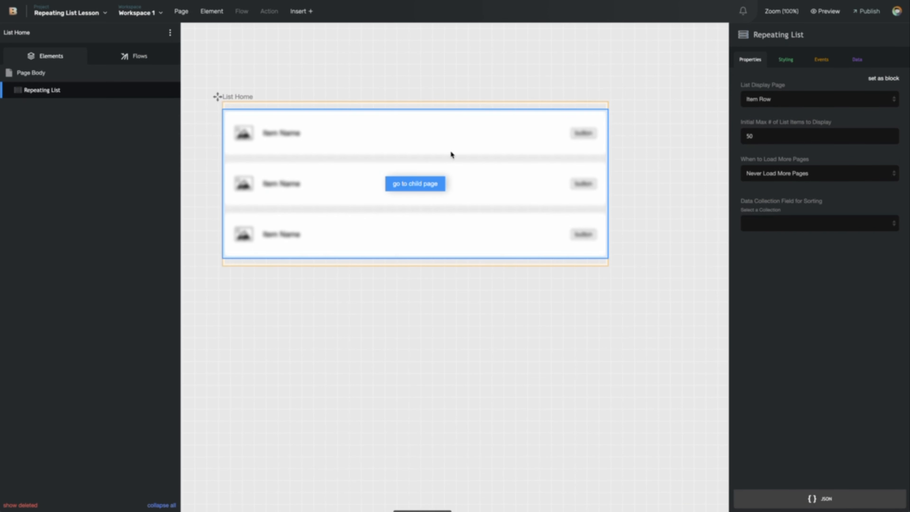
- Bind the Repeating List's data to a collection list of the Items collection, retrieving all fields
left_click(857, 60)
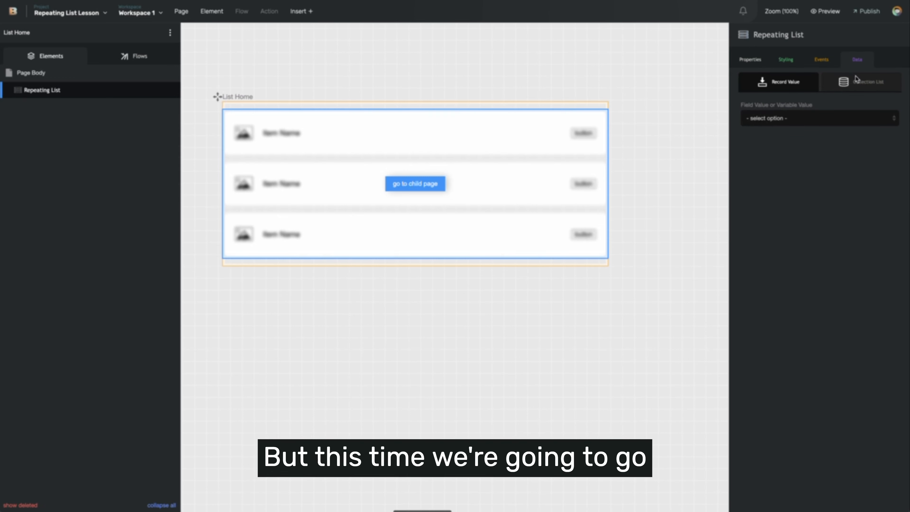
left_click(857, 88)
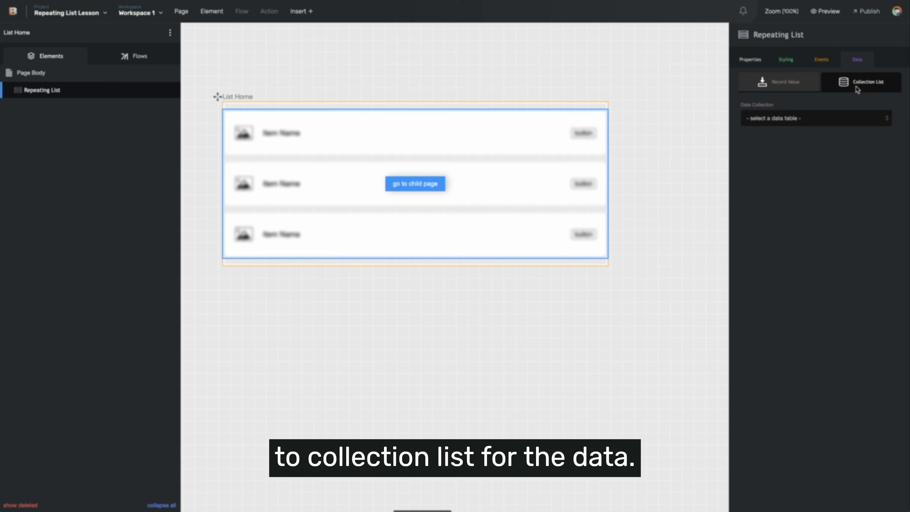
left_click(811, 123)
left_click(807, 138)
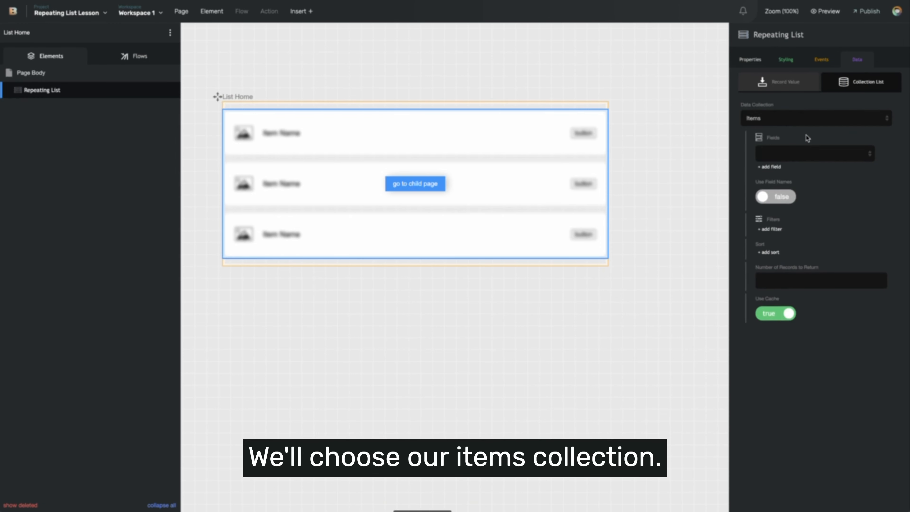
left_click(803, 154)
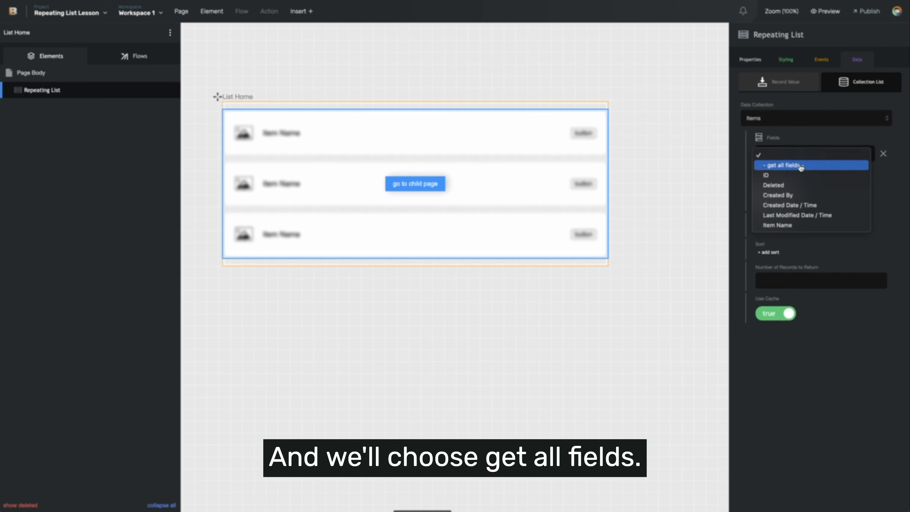
left_click(802, 167)
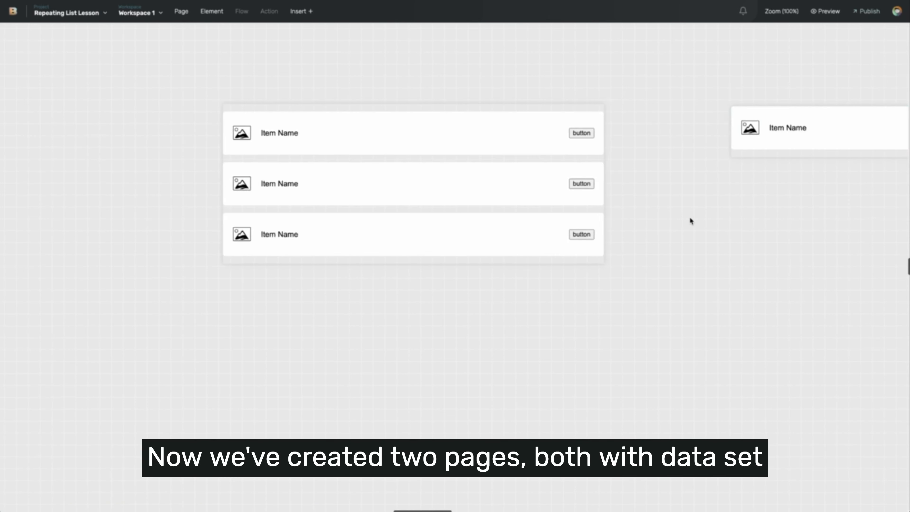
scroll(690, 217, "right", 5)
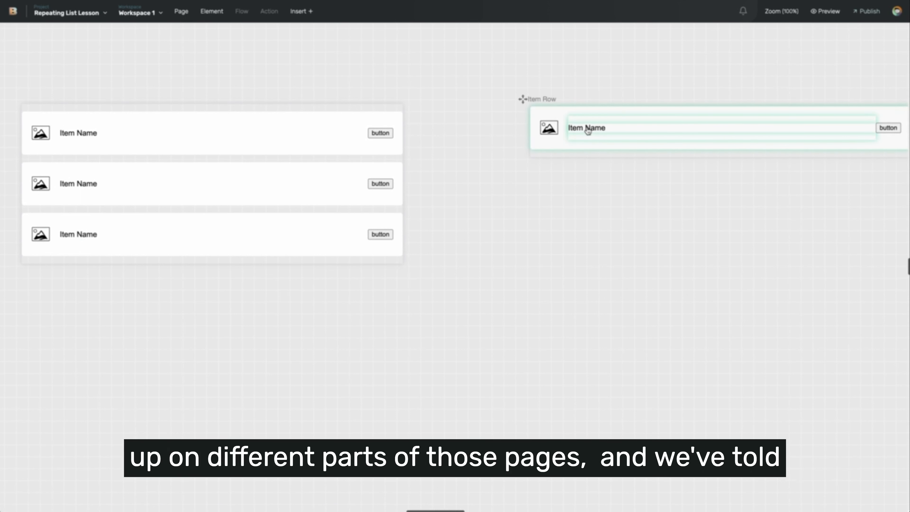
scroll(437, 183, "left", 5)
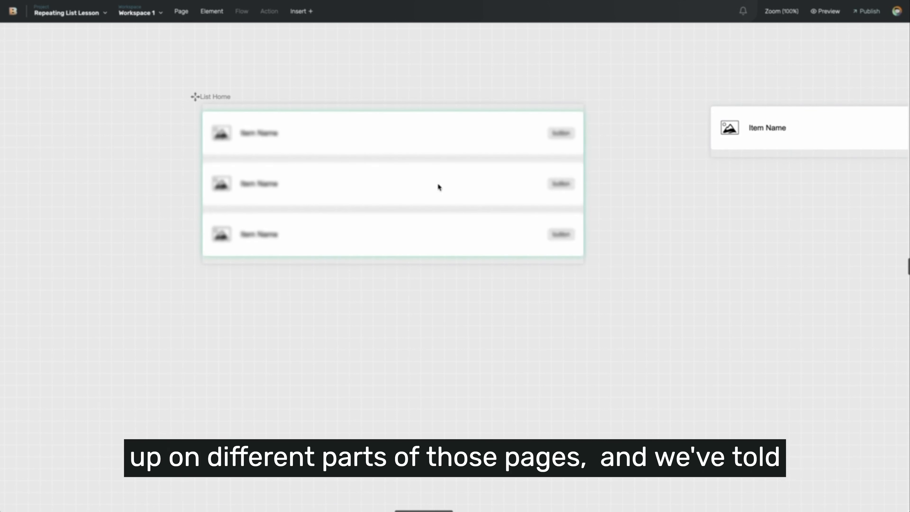
scroll(431, 188, "right", 5)
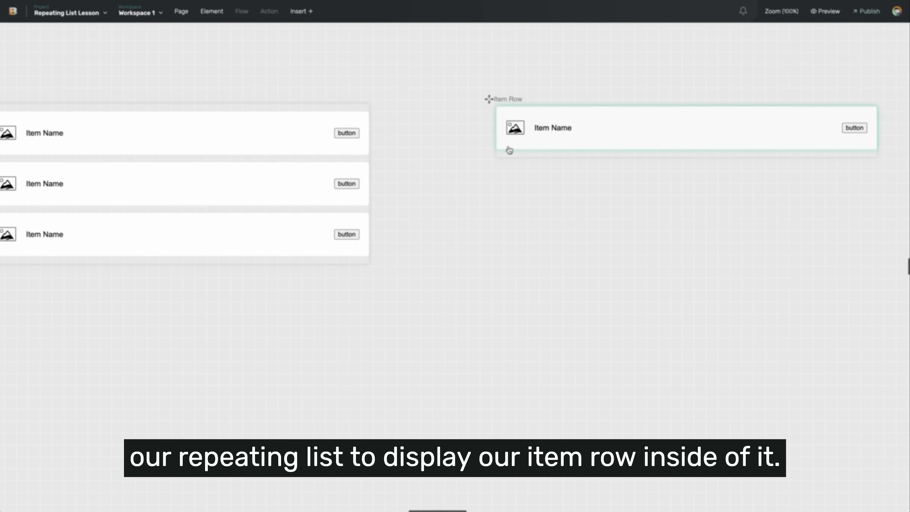
- Set List Home as the project's root landing page and open the project preview
left_click(828, 12)
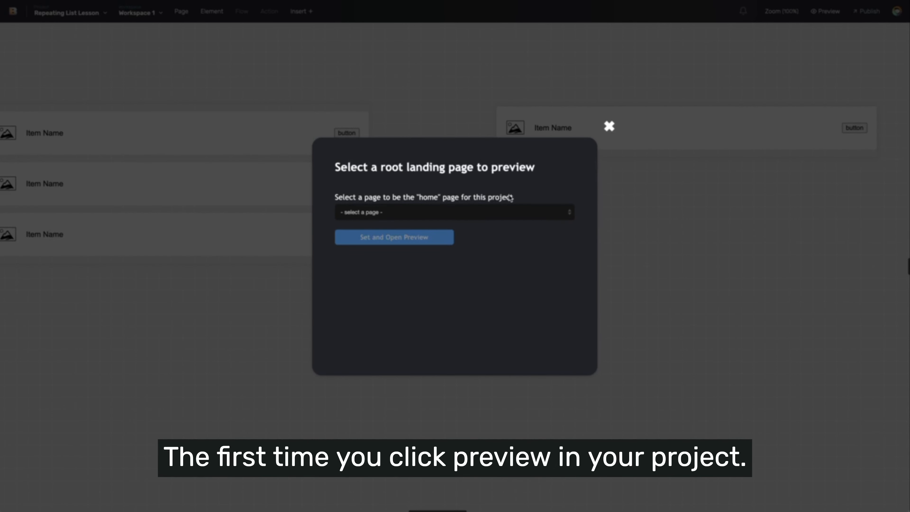
left_click(461, 213)
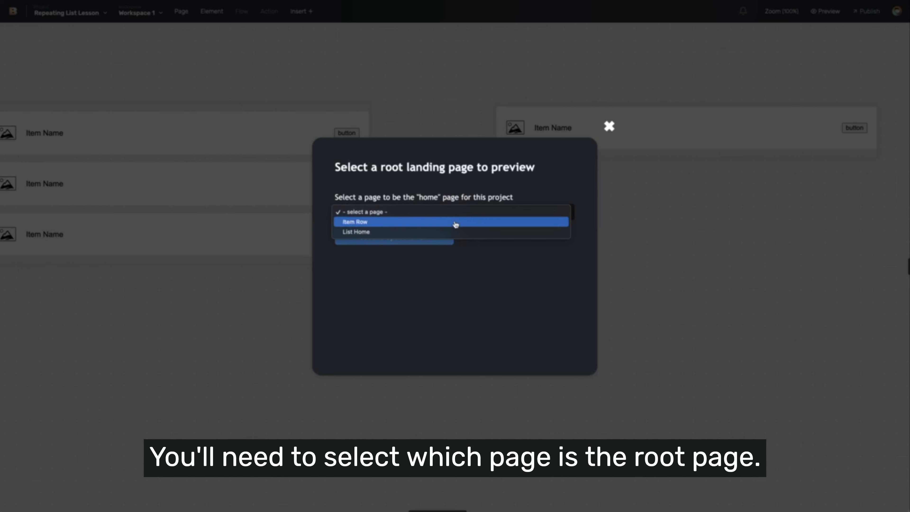
left_click(366, 234)
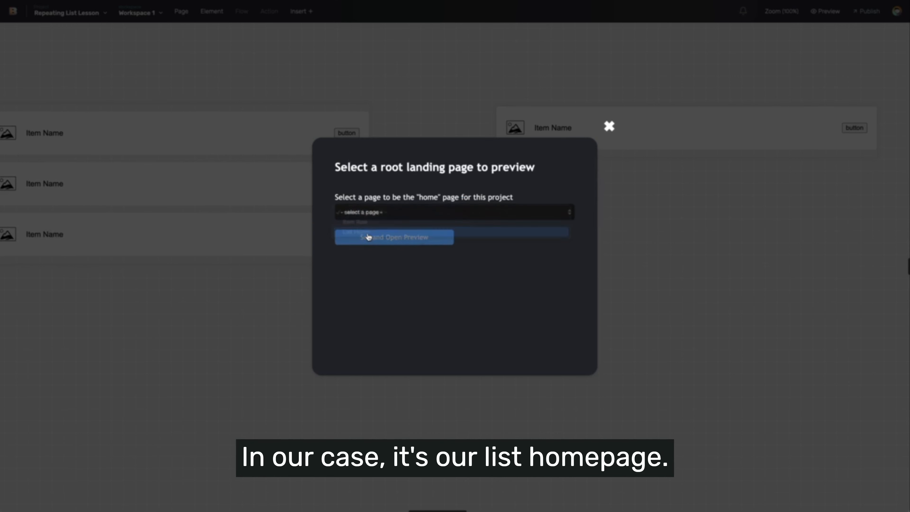
left_click(396, 241)
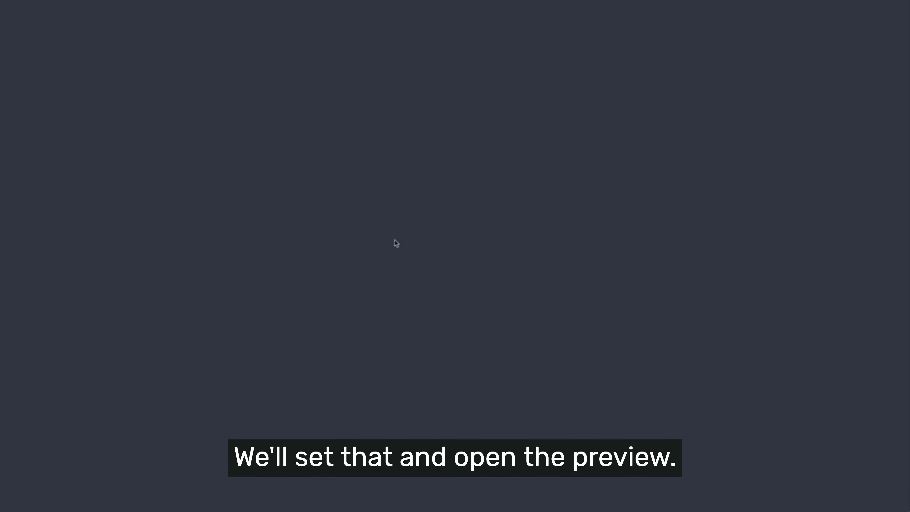